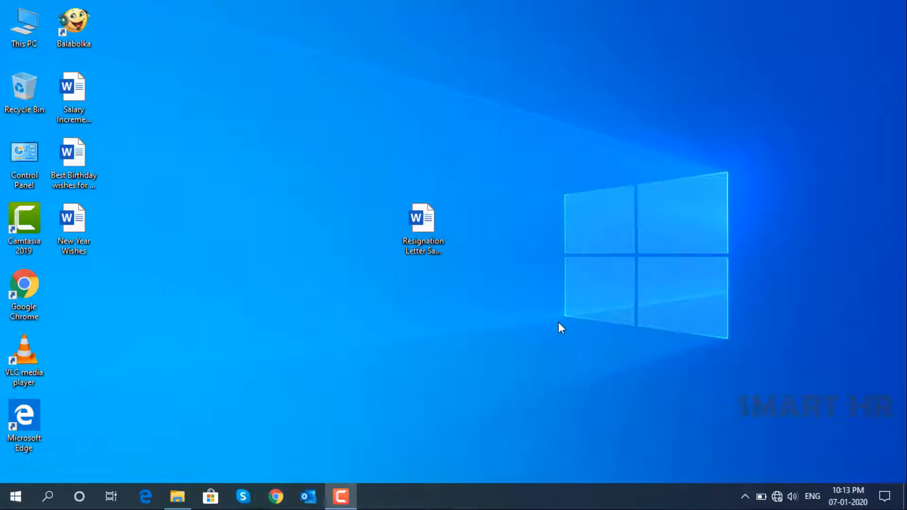
# Open the Resignation Letter Sample1 Word document from the desktop.
pyautogui.click(427, 232)
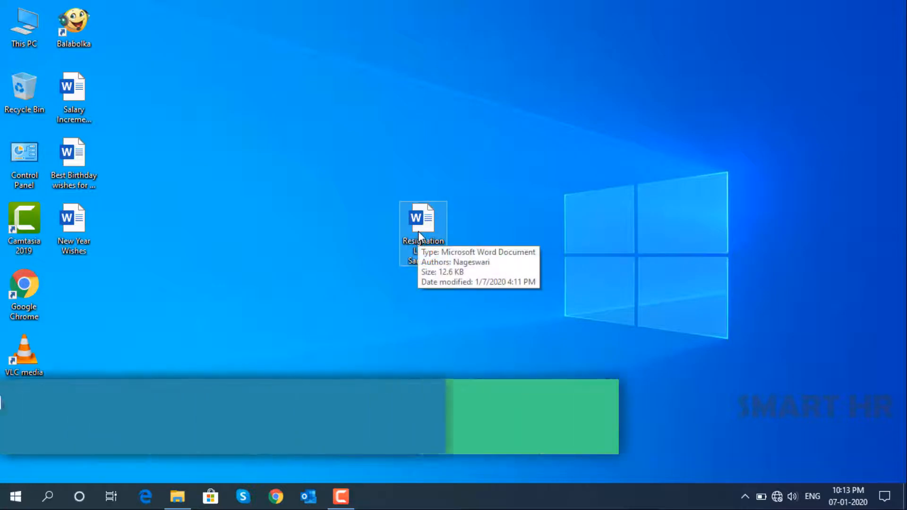
pyautogui.doubleClick(418, 231)
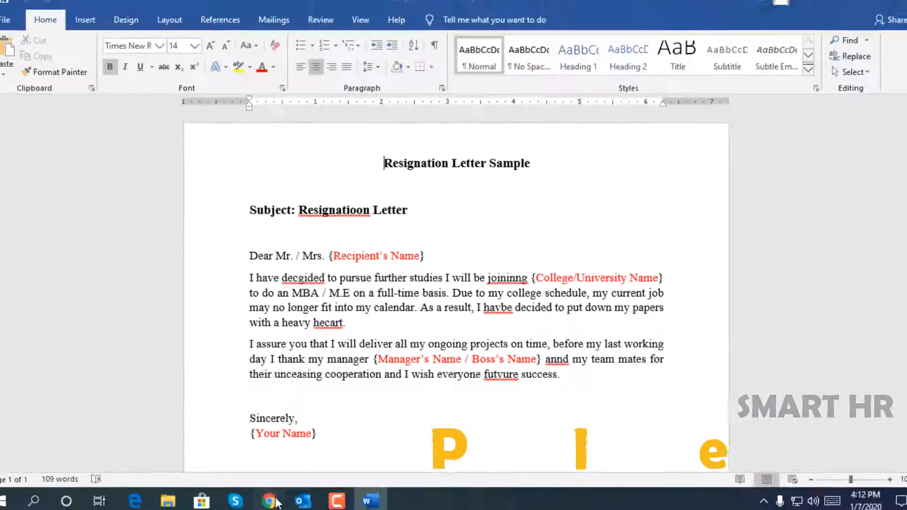
# Switch to Google Chrome, go to grammarly.com and start a new blank document.
pyautogui.click(276, 500)
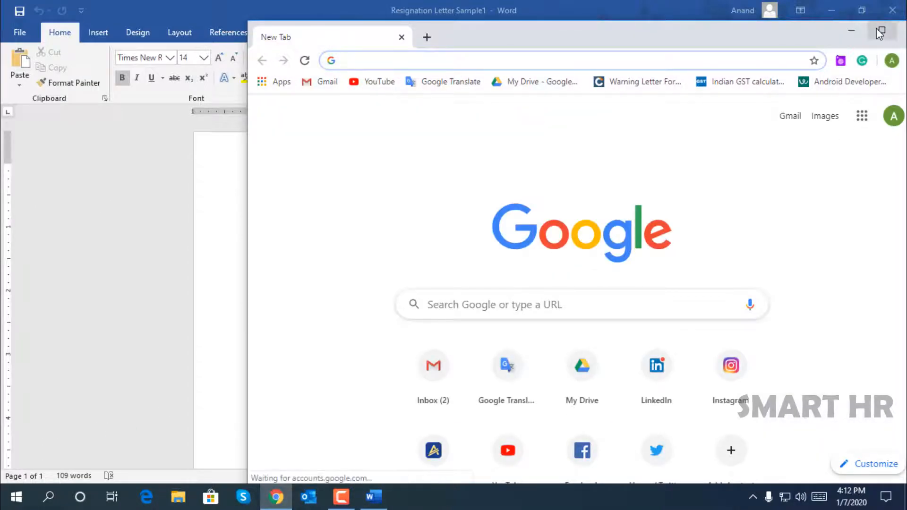
pyautogui.click(880, 32)
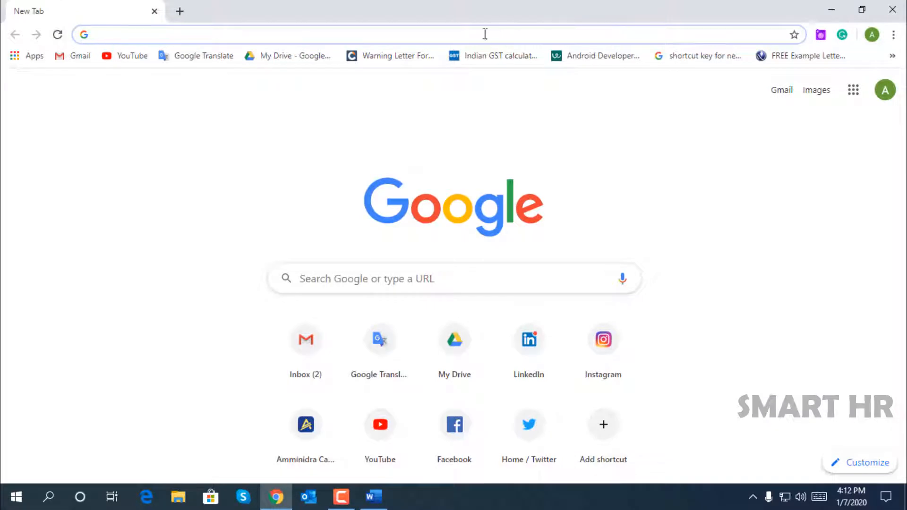
pyautogui.write('g')
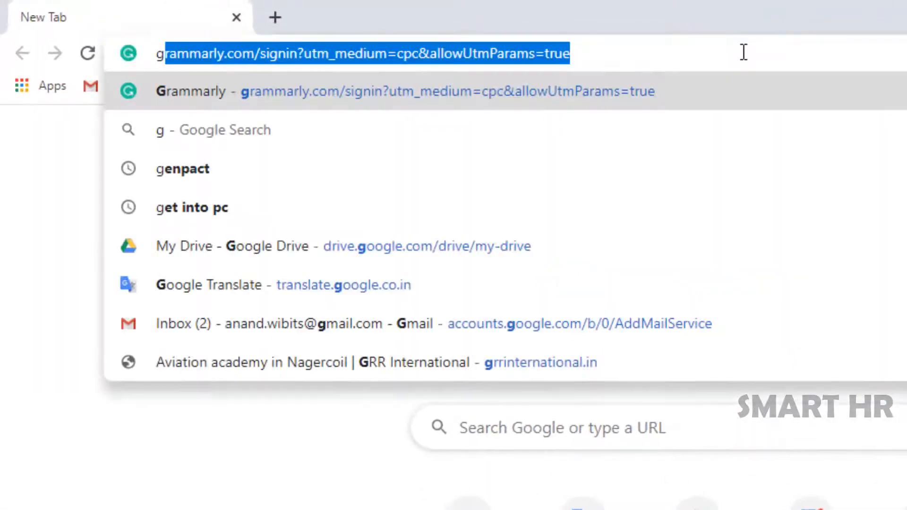
pyautogui.write('rammarly.com')
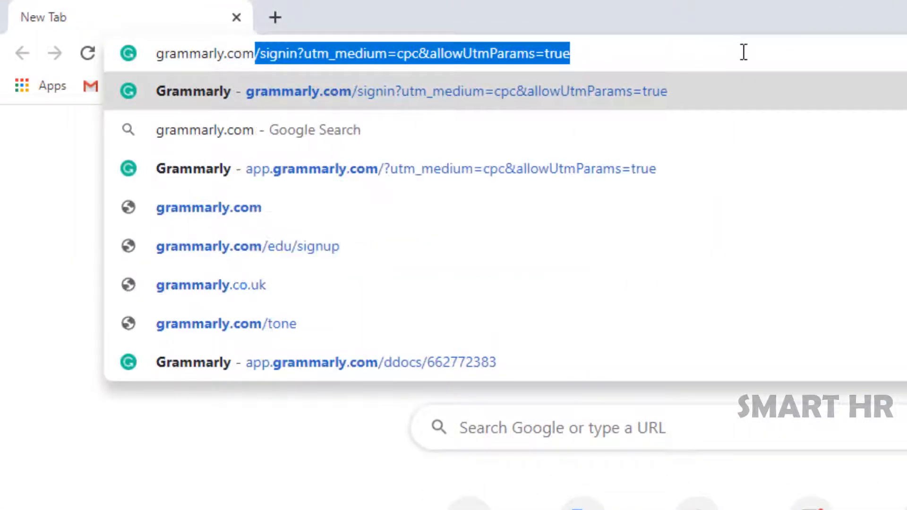
pyautogui.press('Delete')
pyautogui.press('Return')
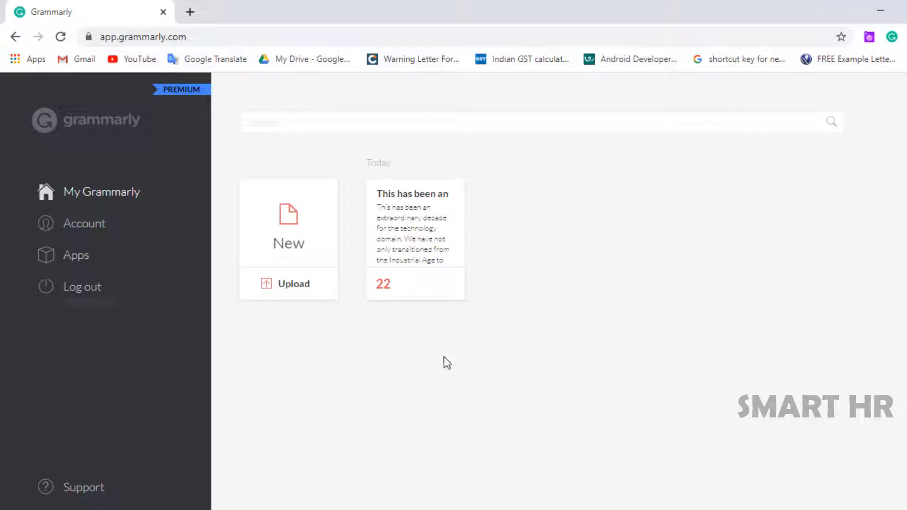
pyautogui.click(289, 236)
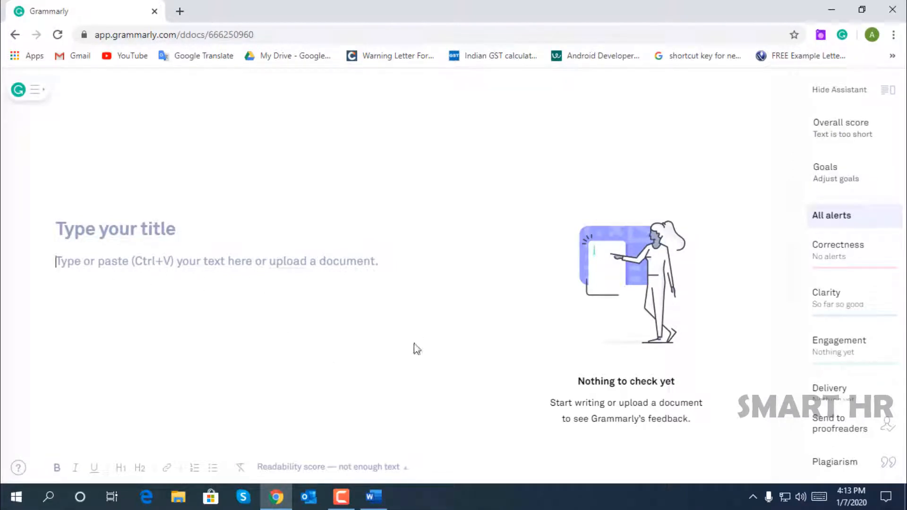
# Copy the letter from the subject line through the last body paragraph in Word and paste it into the new Grammarly document.
pyautogui.click(374, 497)
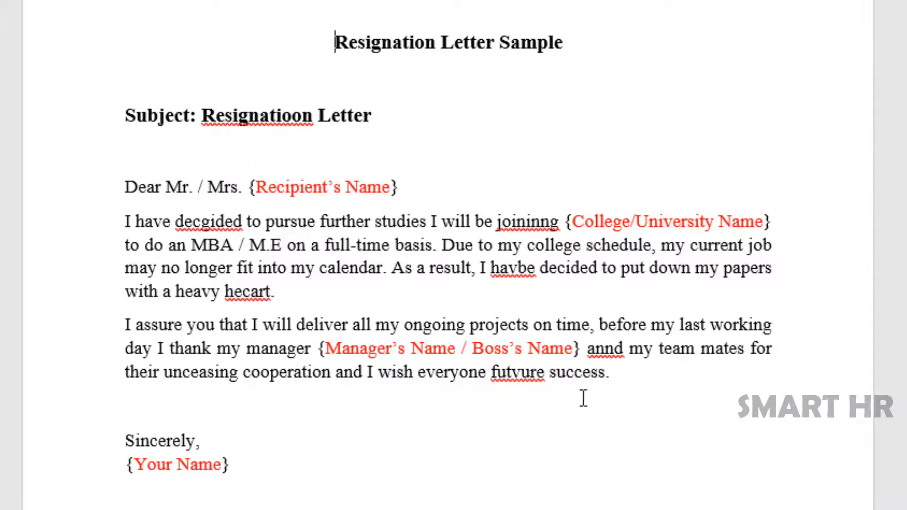
pyautogui.moveTo(125, 115); pyautogui.dragTo(630, 384)
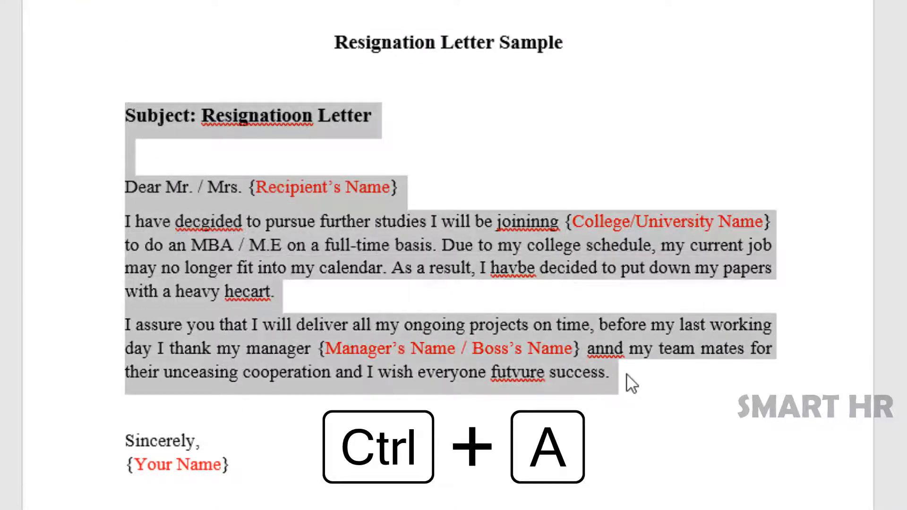
pyautogui.hotkey('ctrl', 'c')
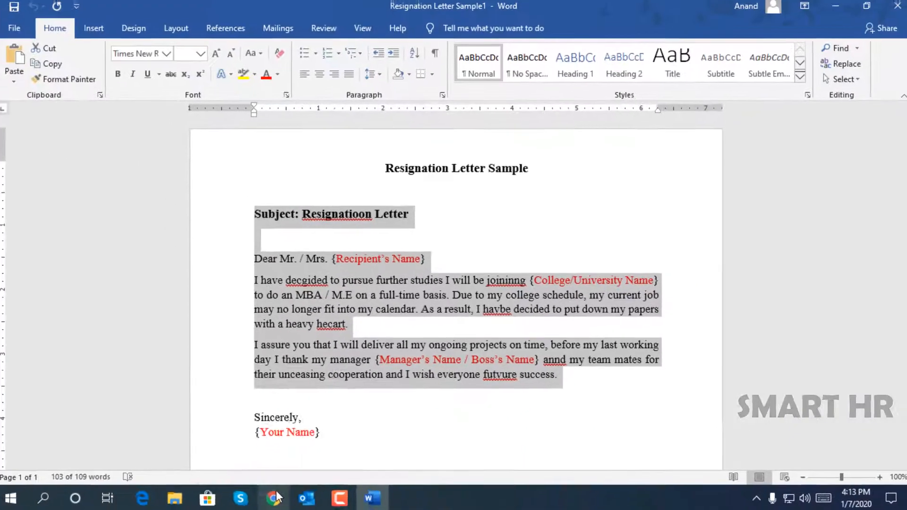
pyautogui.click(277, 496)
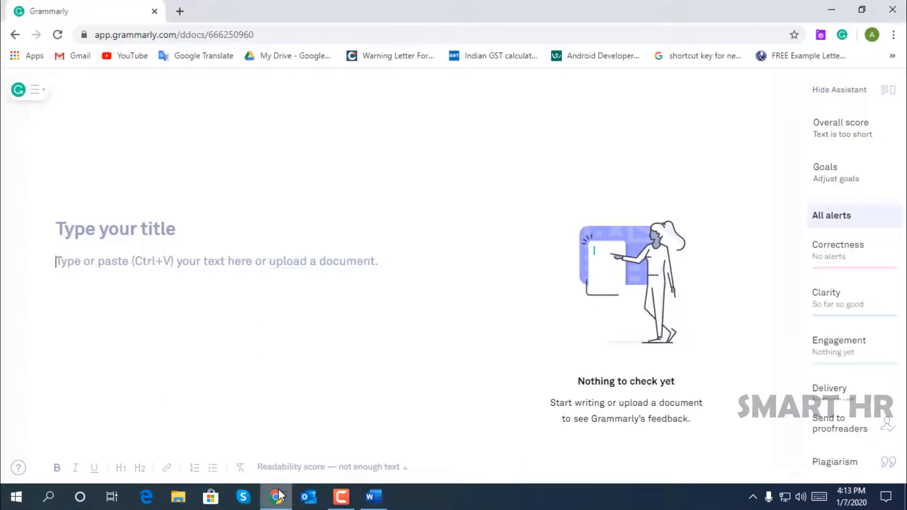
pyautogui.click(177, 263)
pyautogui.hotkey('ctrl', 'v')
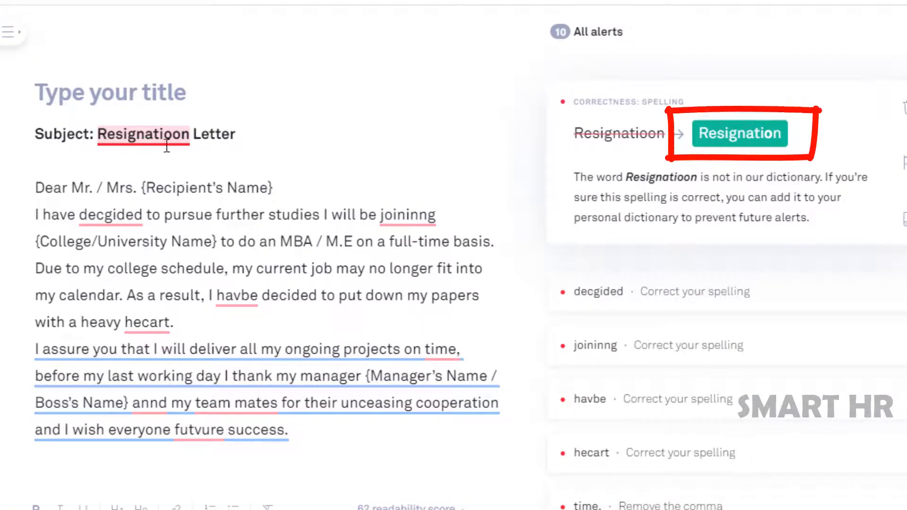
# Accept the suggested corrections "Resignation" in the subject line and "decided" and "studies." in the first sentence.
pyautogui.click(745, 141)
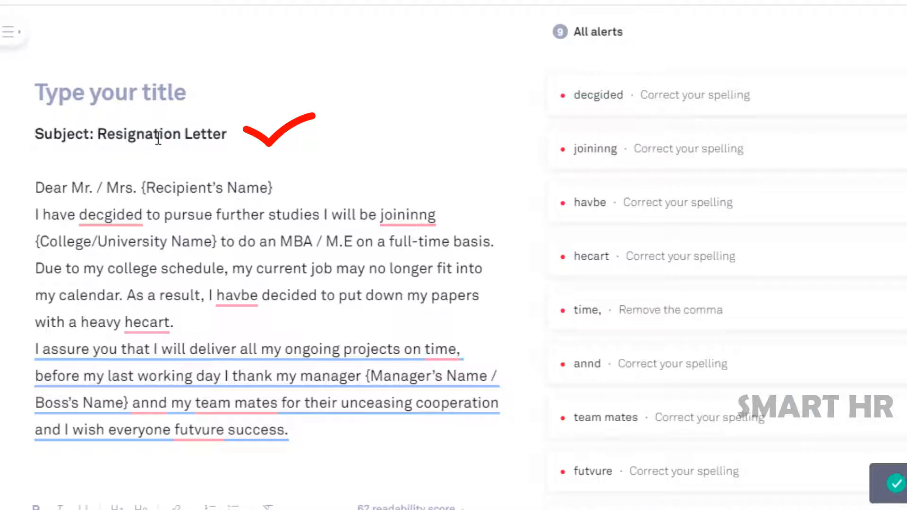
pyautogui.click(125, 215)
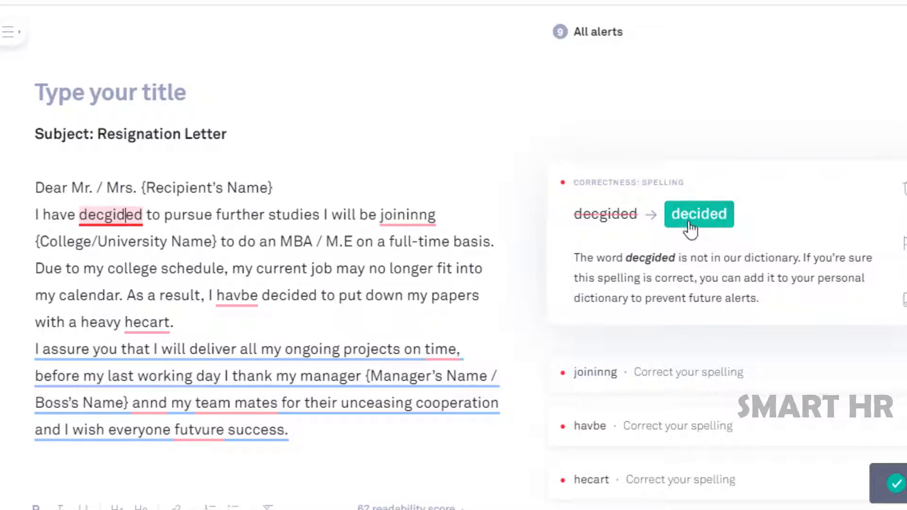
pyautogui.click(691, 229)
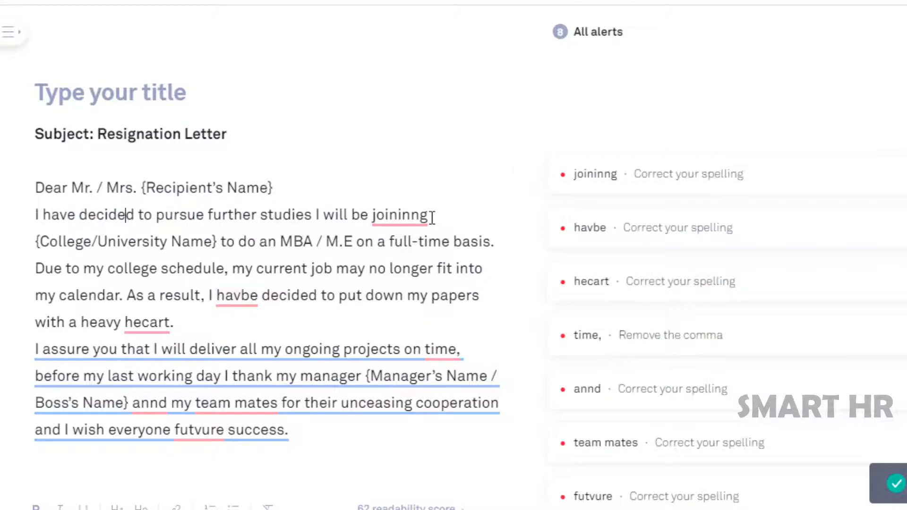
pyautogui.click(274, 215)
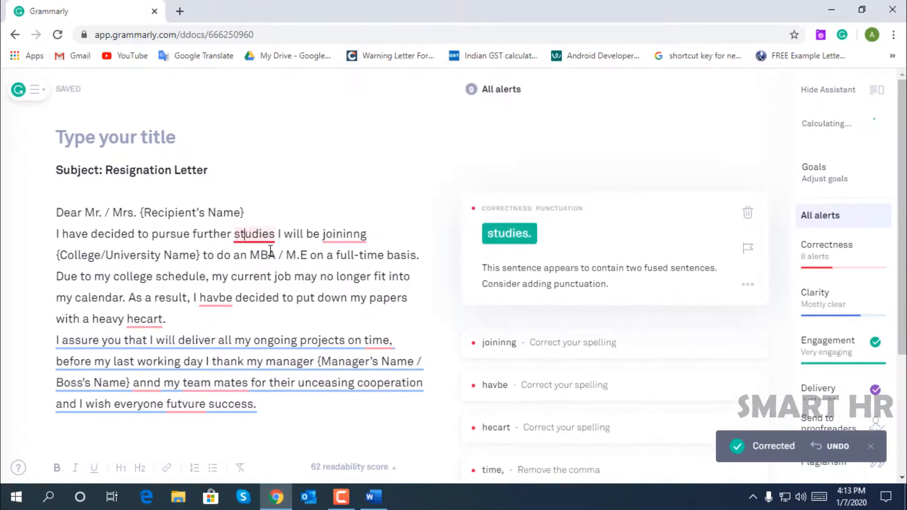
pyautogui.click(522, 233)
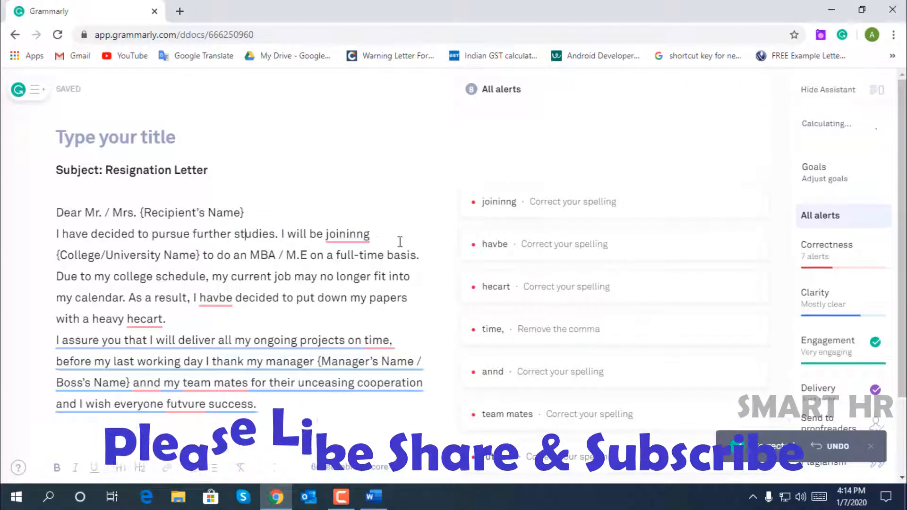
# Accept the suggested spellings "joining", "have" and "heart" in the first body paragraph.
pyautogui.click(350, 238)
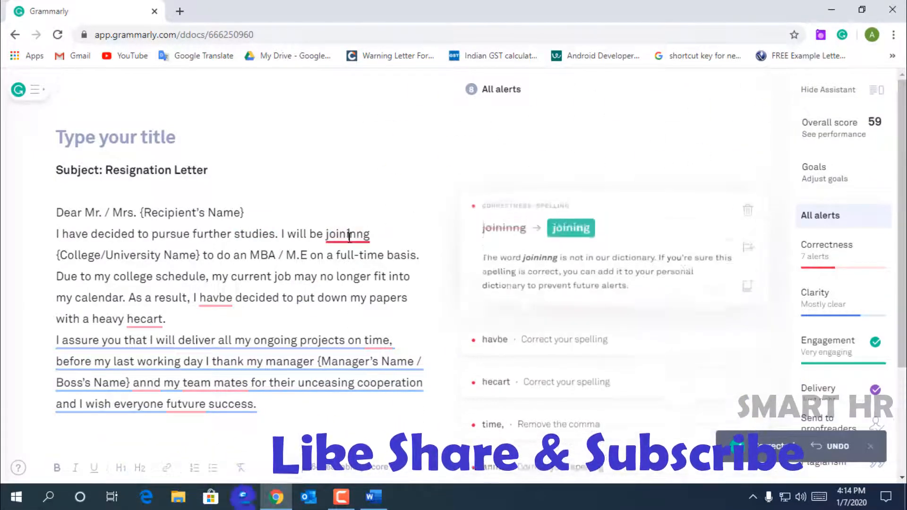
pyautogui.click(562, 245)
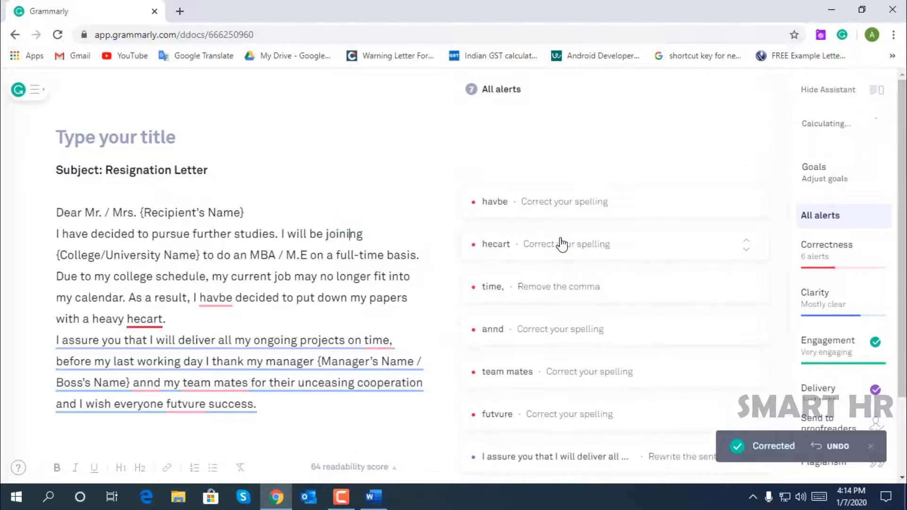
pyautogui.click(213, 300)
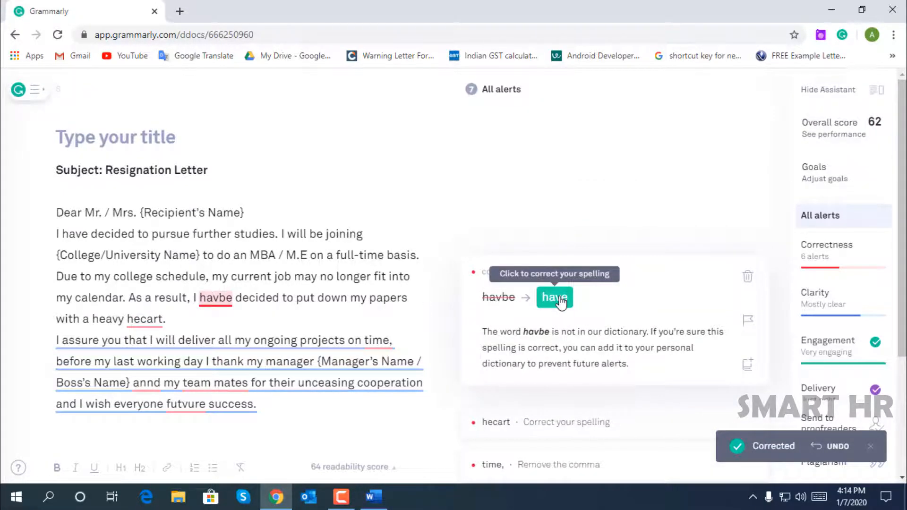
pyautogui.click(562, 298)
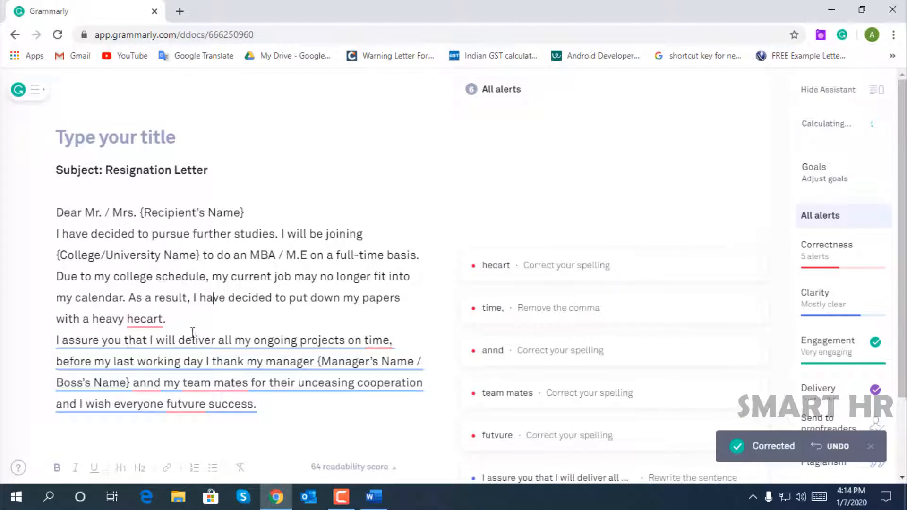
pyautogui.click(141, 321)
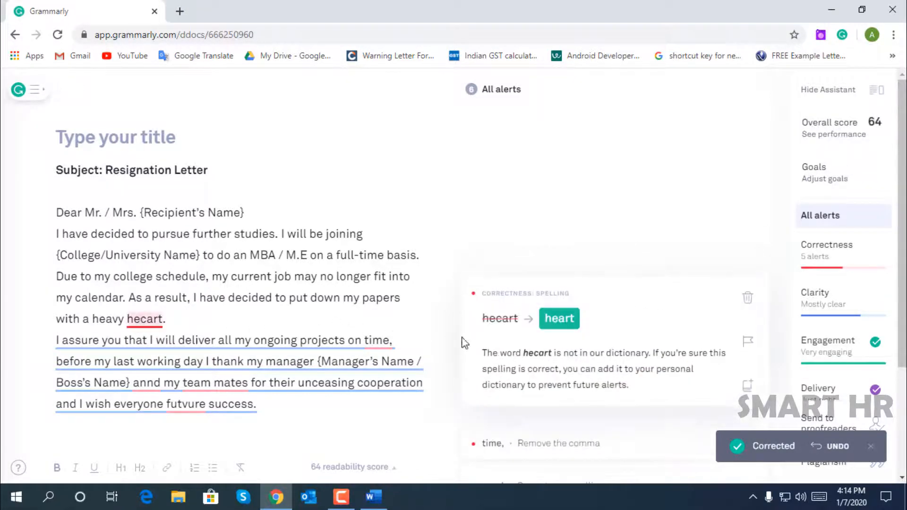
pyautogui.click(558, 321)
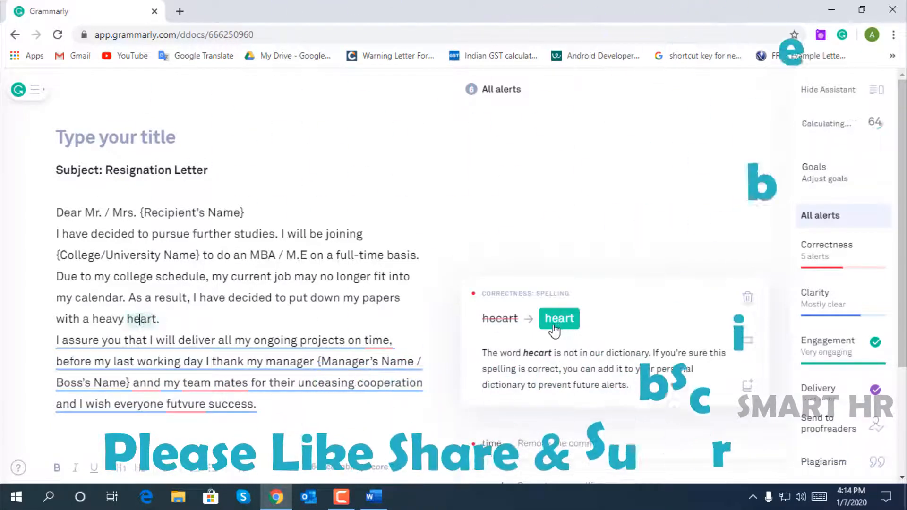
# In the last paragraph, remove the comma after "time" and accept the suggested spellings "and" and "teammates".
pyautogui.click(381, 341)
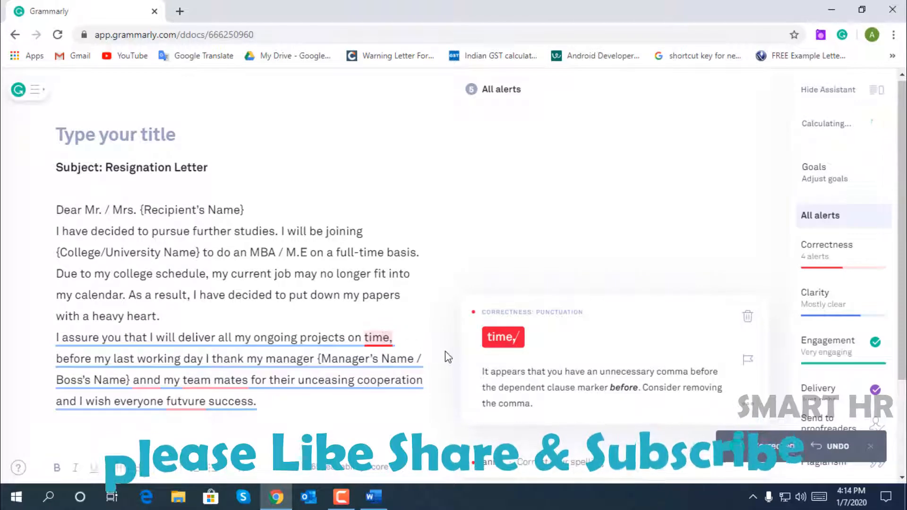
pyautogui.click(503, 339)
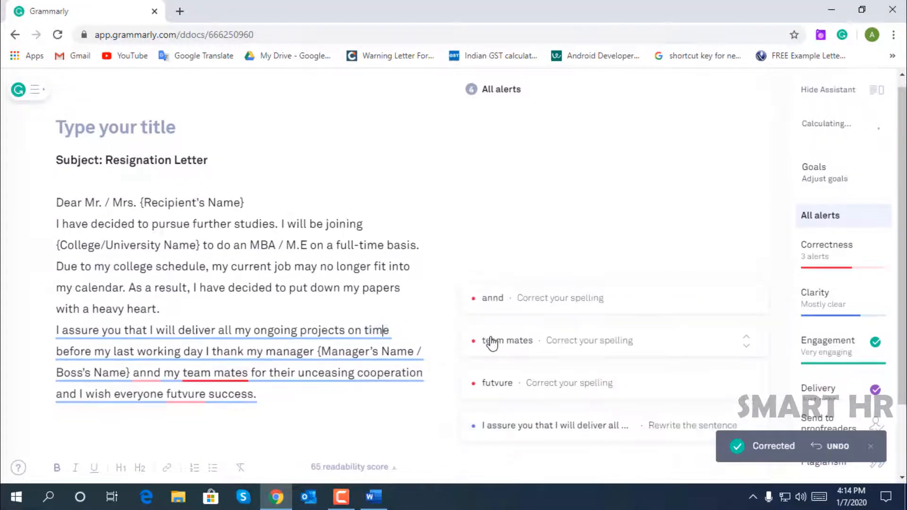
pyautogui.click(146, 373)
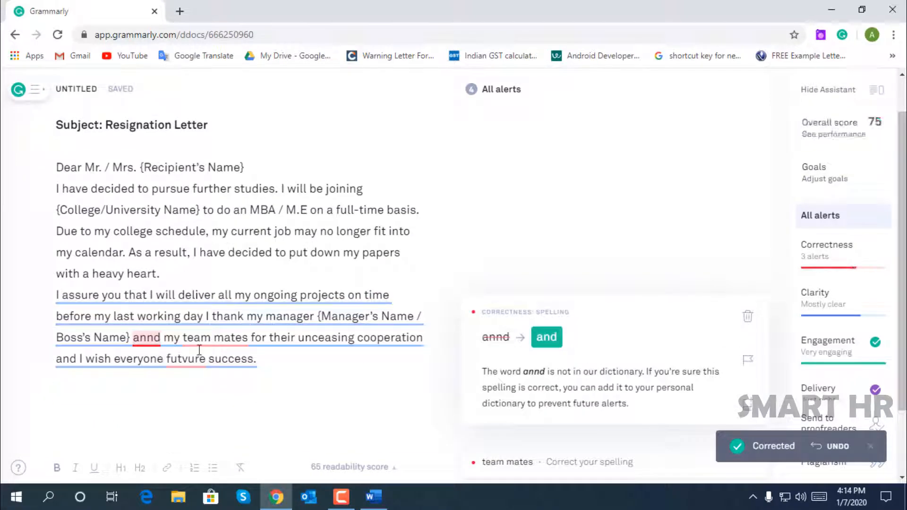
pyautogui.click(544, 338)
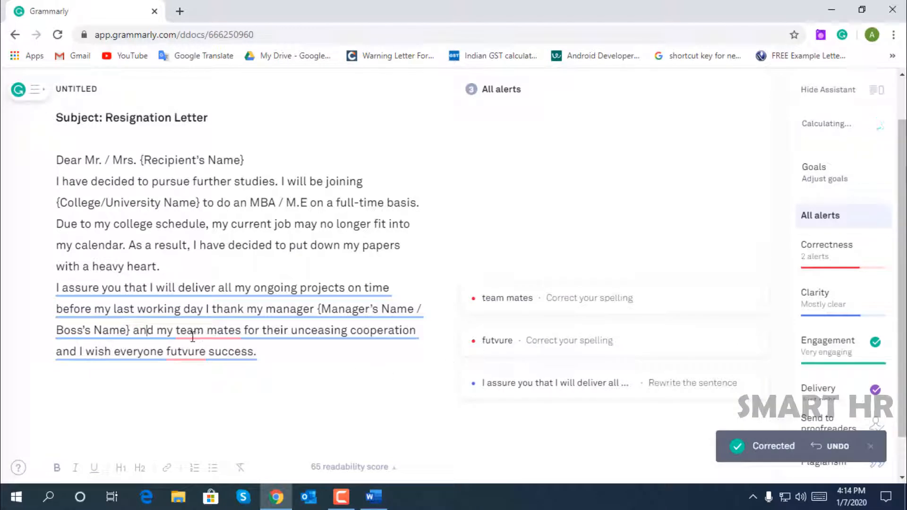
pyautogui.click(207, 330)
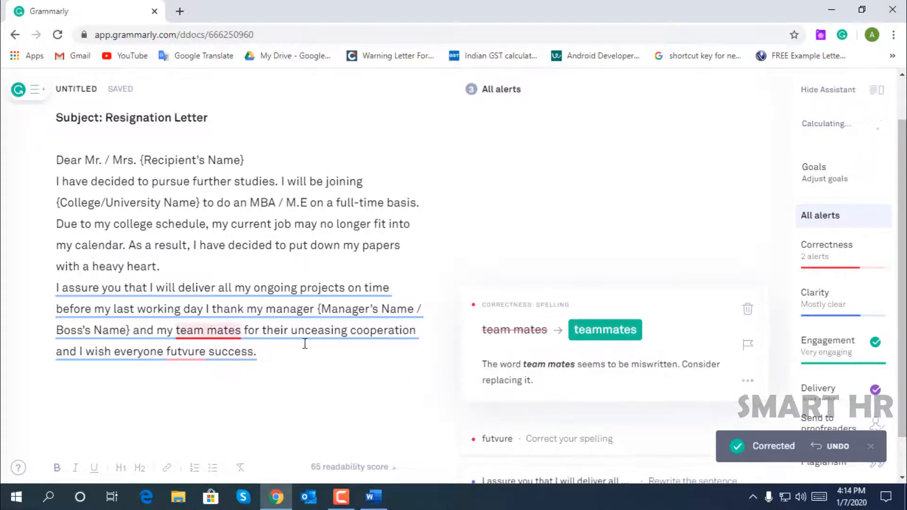
pyautogui.click(604, 336)
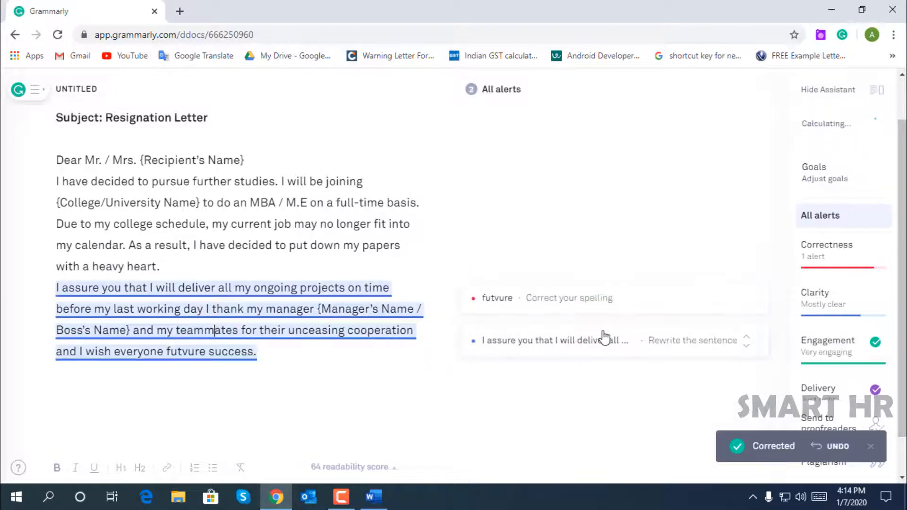
# Accept the spelling "future" in the last sentence and dismiss the suggestion to rewrite that sentence.
pyautogui.click(190, 356)
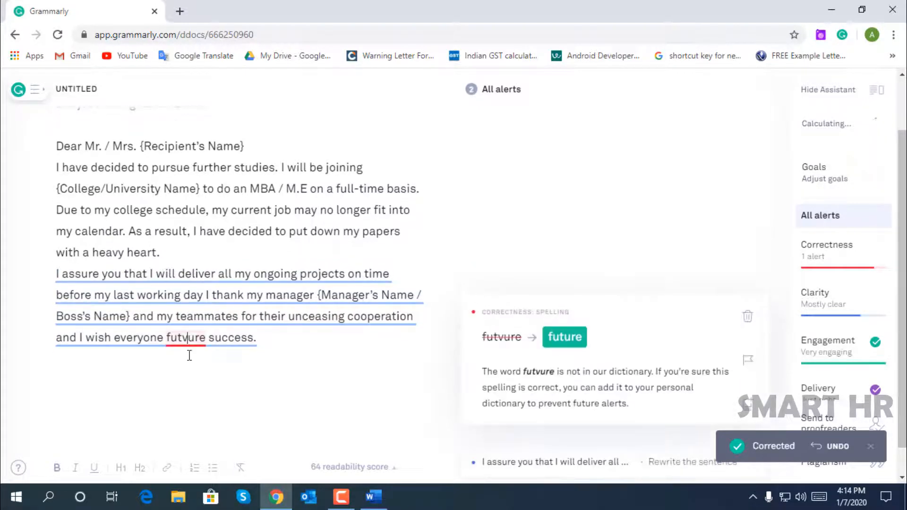
pyautogui.click(566, 348)
pyautogui.click(747, 316)
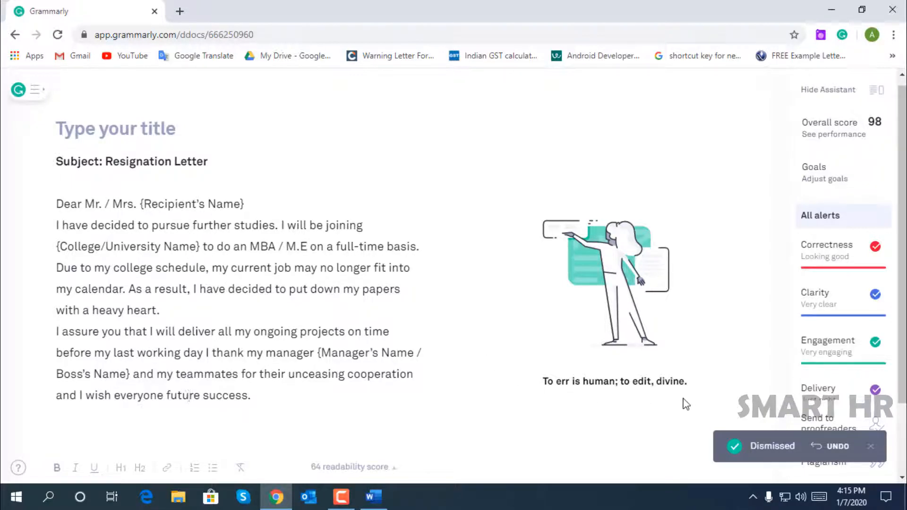
pyautogui.click(876, 447)
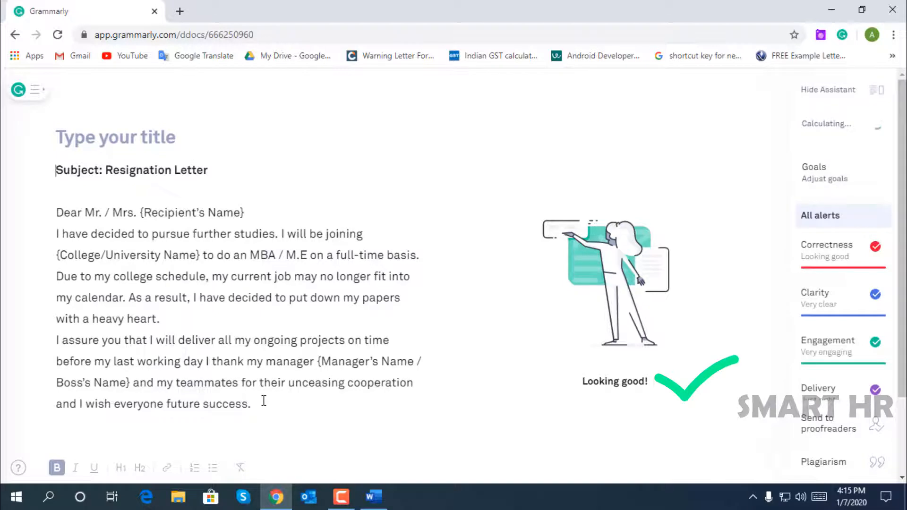
# Copy the whole corrected letter from Grammarly, switch to Word and paste it over the selected original letter text.
pyautogui.moveTo(250, 404); pyautogui.dragTo(55, 176)
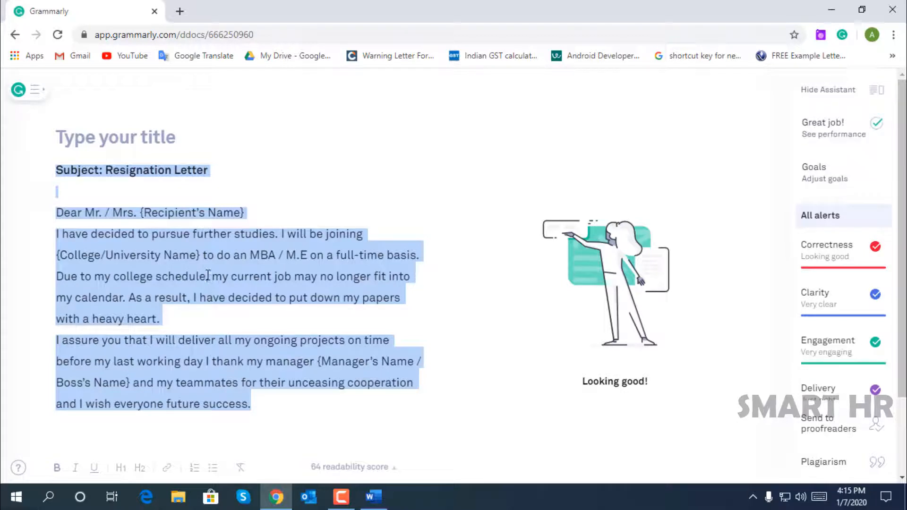
pyautogui.rightClick(208, 275)
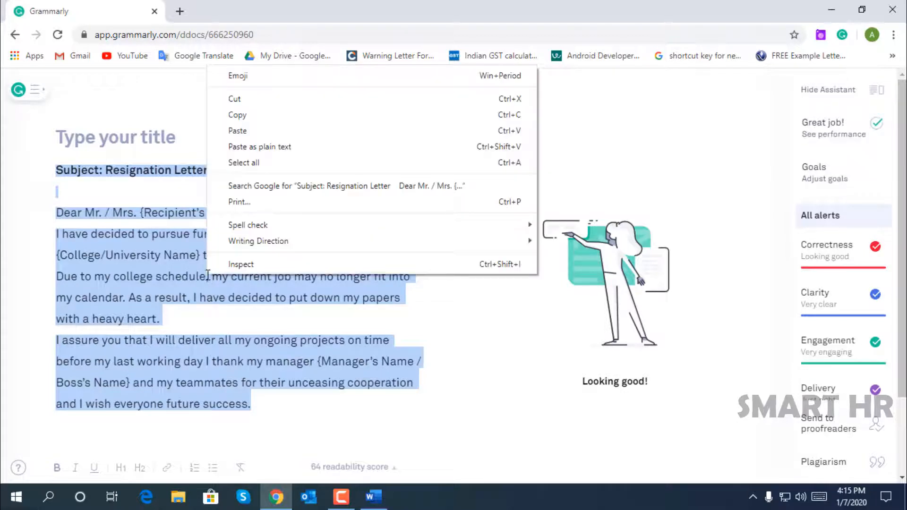
pyautogui.click(272, 123)
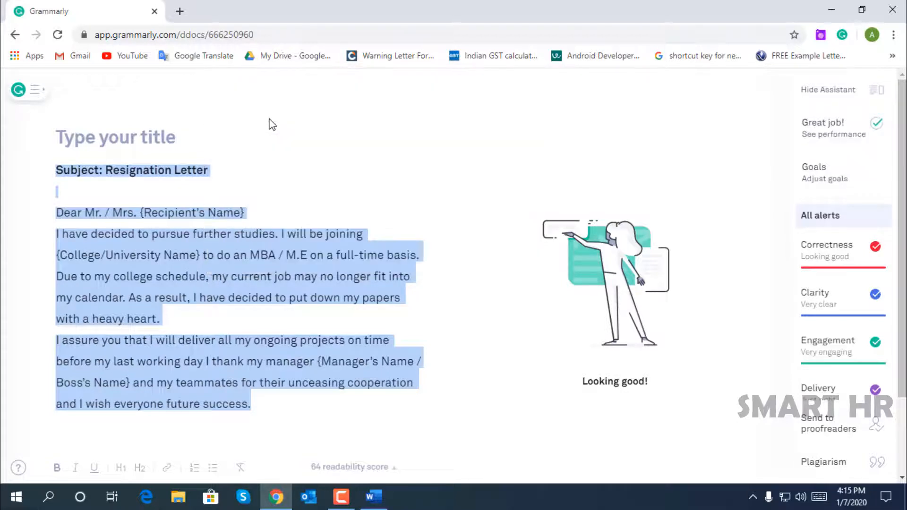
pyautogui.click(369, 499)
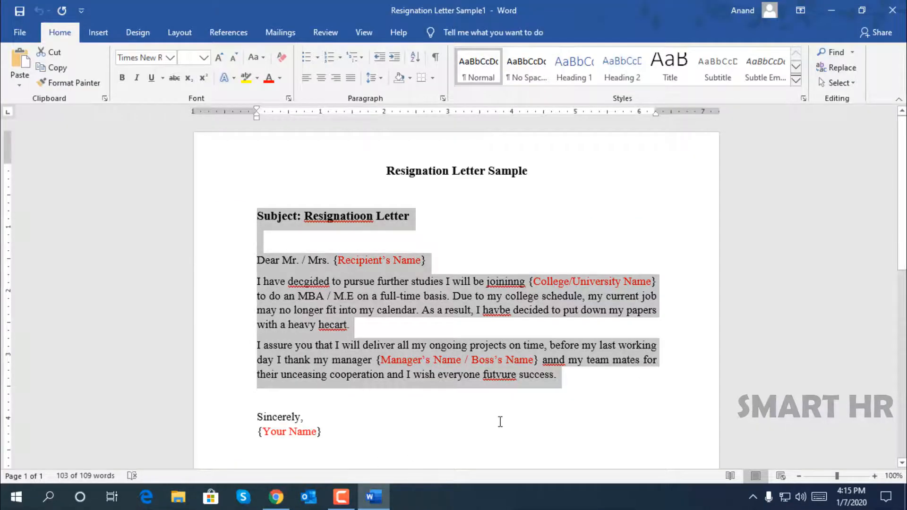
pyautogui.hotkey('ctrl', 'v')
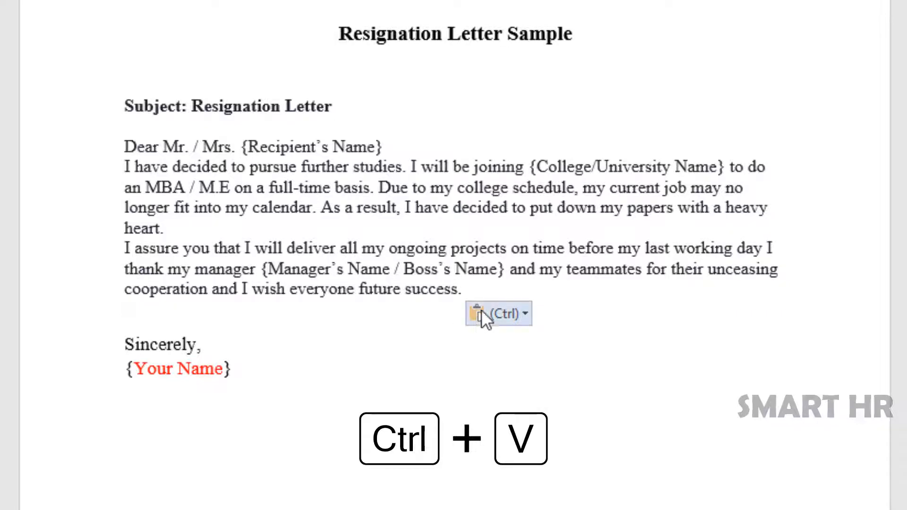
# Increase the font size of the pasted letter text and insert blank lines after the salutation and after the first body paragraph.
pyautogui.moveTo(476, 293); pyautogui.dragTo(124, 101)
pyautogui.hotkey('ctrl', 'shift', '.')
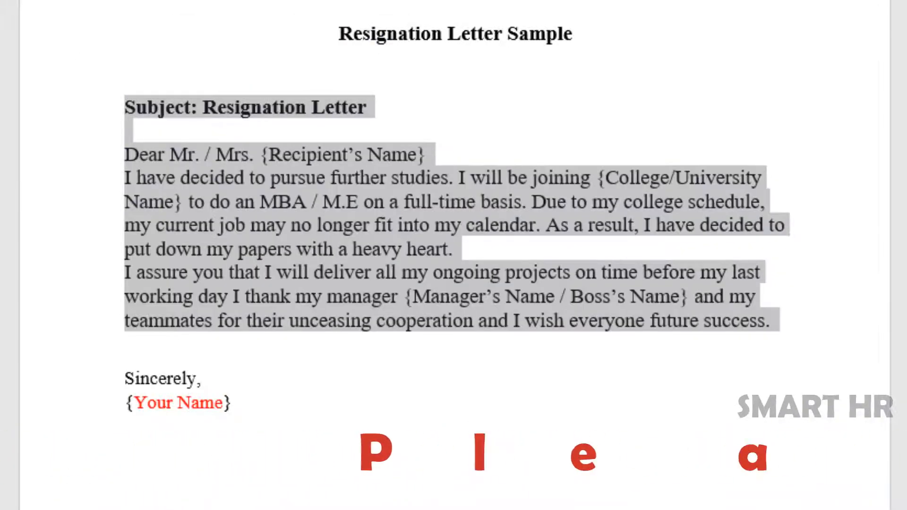
pyautogui.click(434, 154)
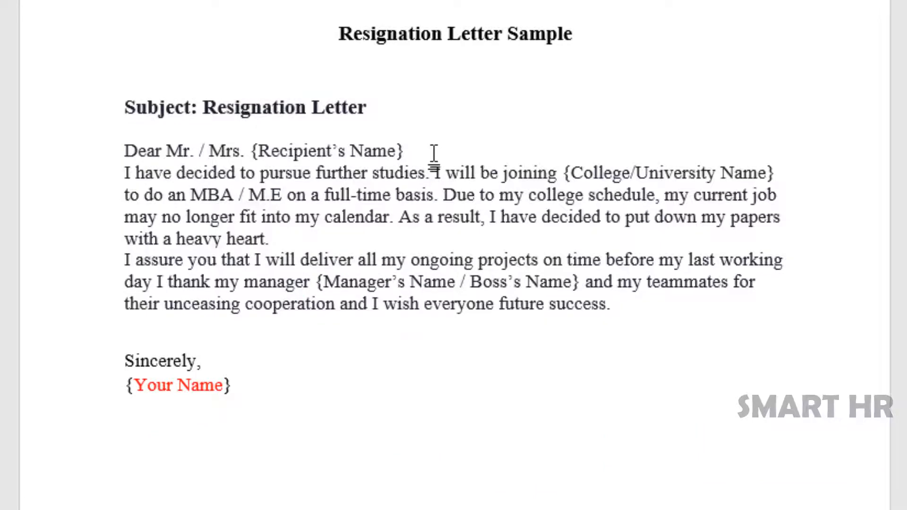
pyautogui.press('Return')
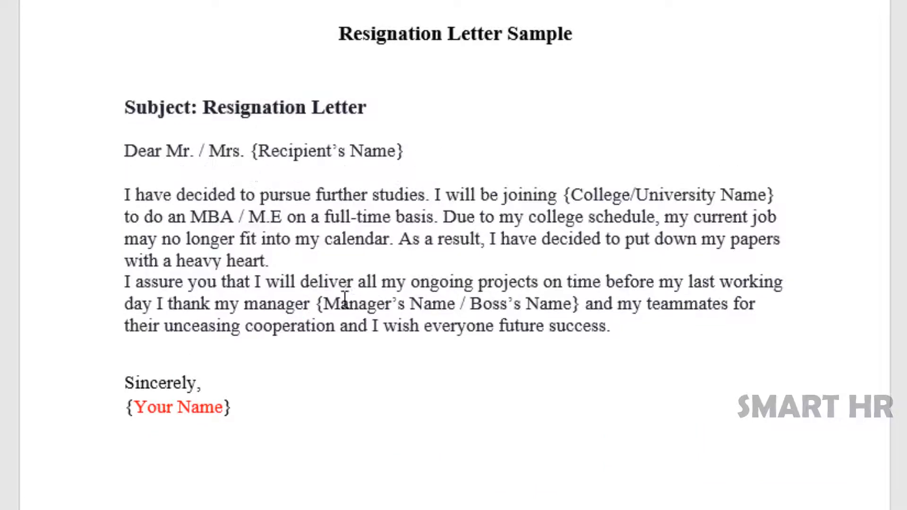
pyautogui.click(325, 254)
pyautogui.press('Return')
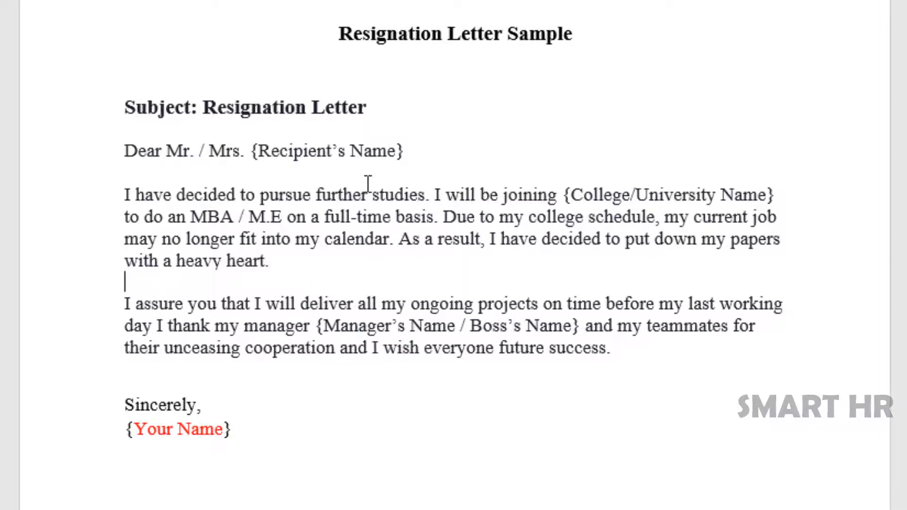
# Select the placeholder text "Recipient's Name" in the salutation together with "College" in the first body paragraph's placeholder.
pyautogui.doubleClick(318, 152)
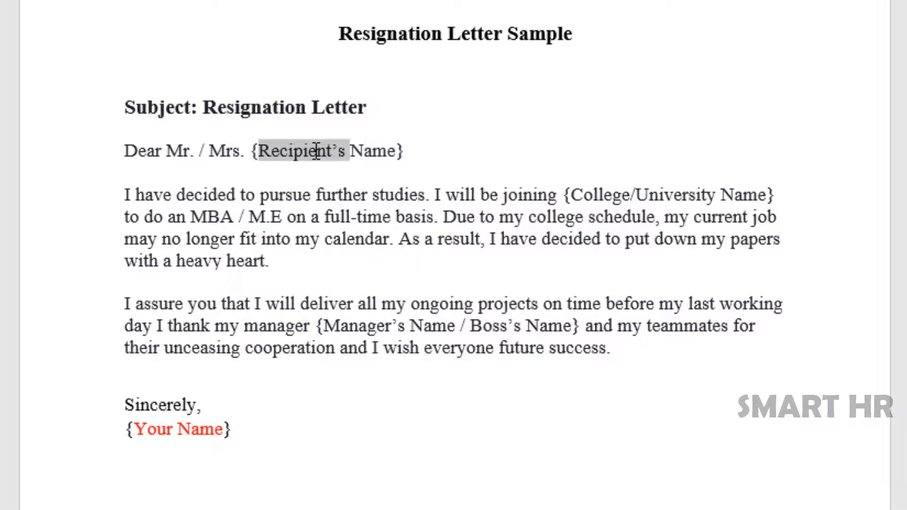
pyautogui.keyDown('shift'); pyautogui.click(384, 153); pyautogui.keyUp('shift')
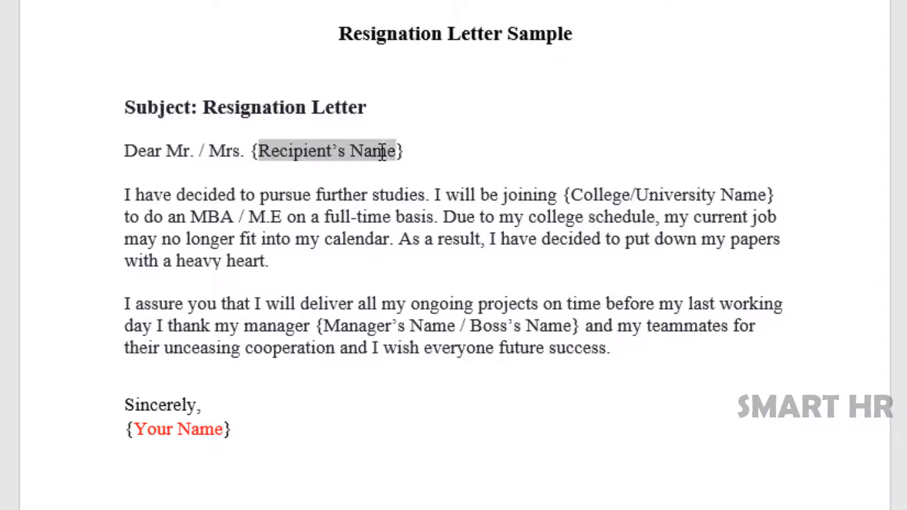
pyautogui.keyDown('ctrl'); pyautogui.doubleClick(610, 195); pyautogui.keyUp('ctrl')
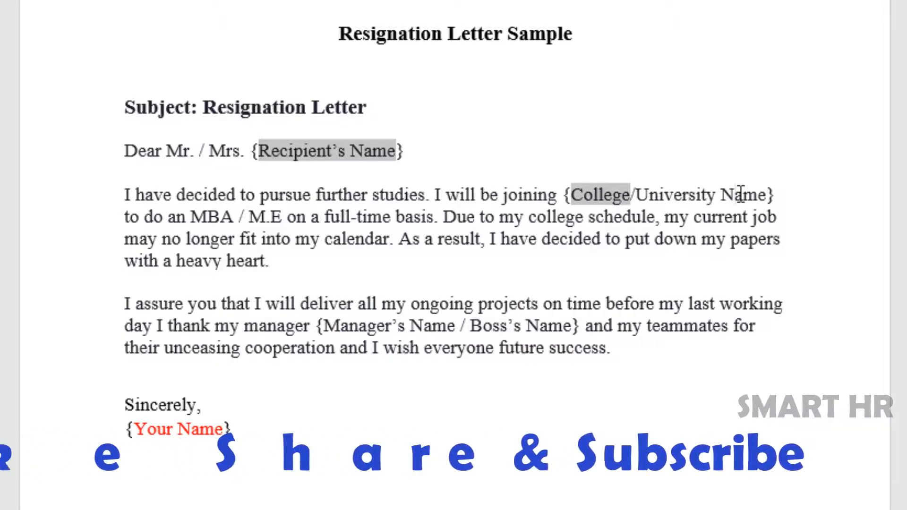